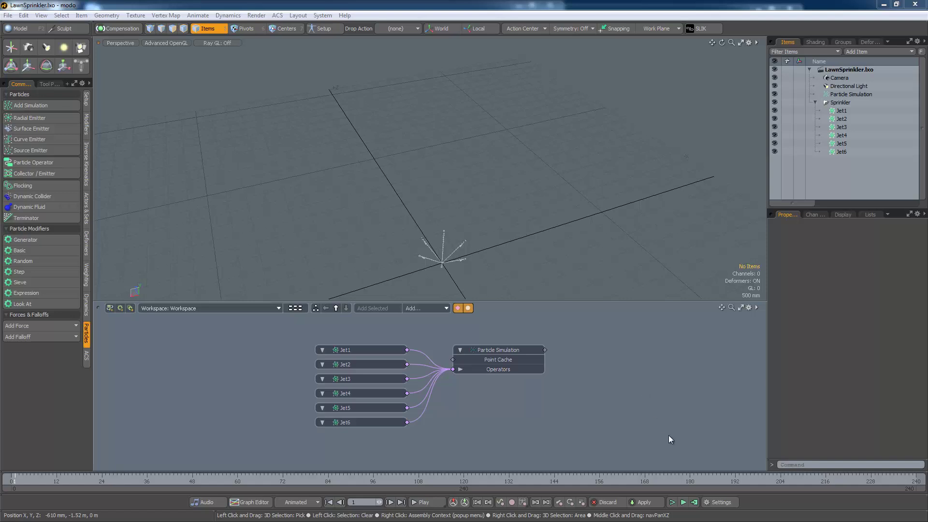
Play the sprinkler simulation and orbit the view to watch the six jets spray
{"action": "left_click", "coordinate": [683, 502]}
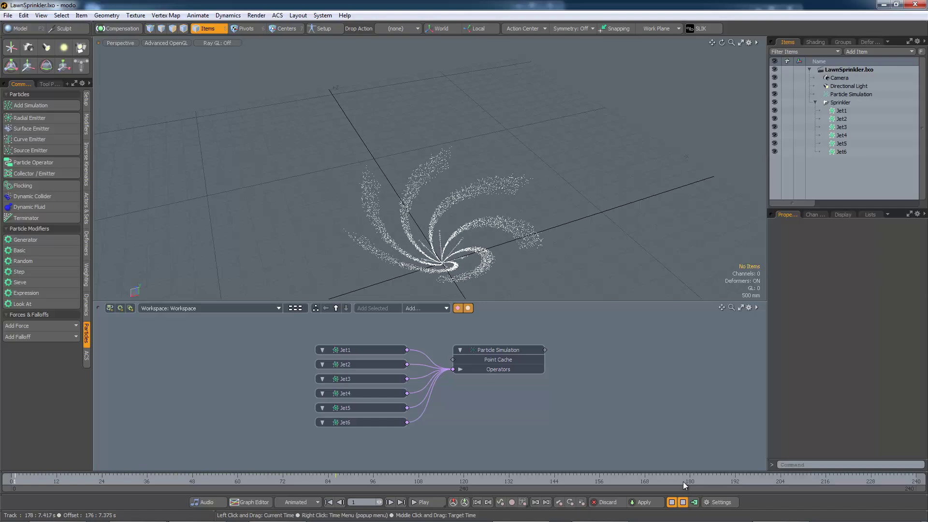
{"action": "left_click_drag", "start_coordinate": [593, 275], "coordinate": [499, 209], "text": "alt"}
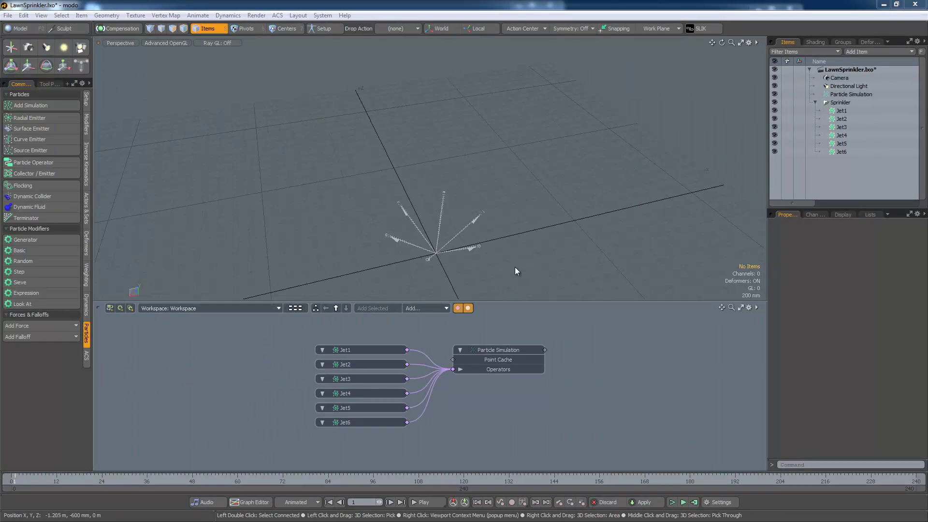
Enable Cull By Age on the Particle Simulation node so particles past Maximum Age 60 disappear
{"action": "left_click", "coordinate": [497, 350]}
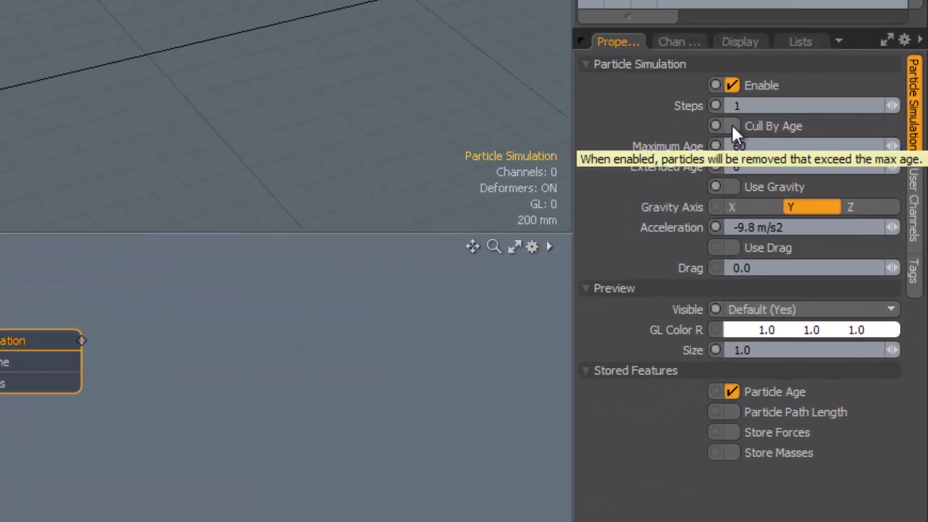
{"action": "left_click", "coordinate": [731, 124]}
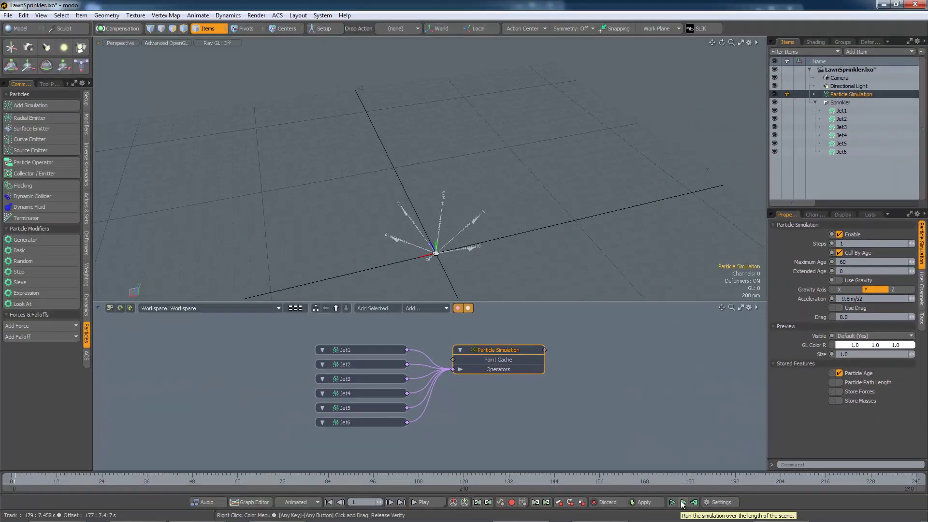
Run the simulation and set the particles' Maximum Age to 82
{"action": "left_click", "coordinate": [682, 502]}
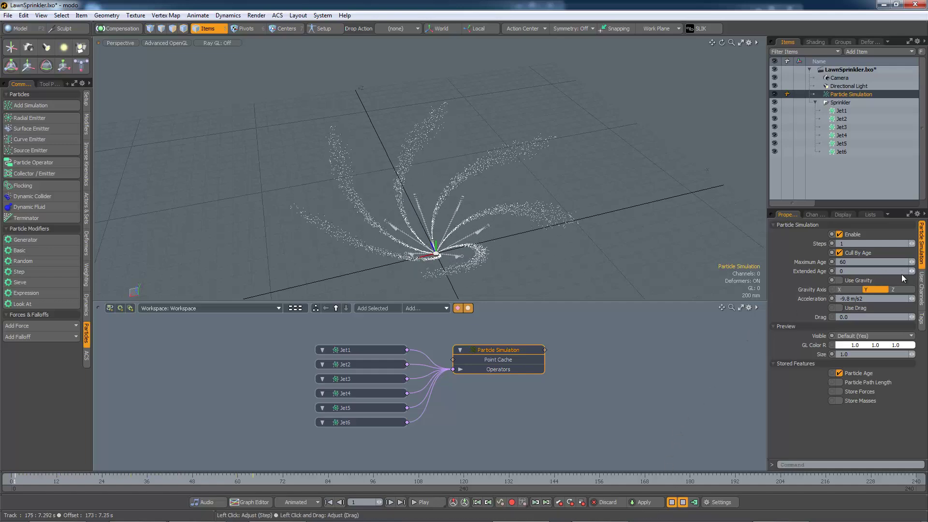
{"action": "left_click_drag", "start_coordinate": [912, 262], "coordinate": [898, 262]}
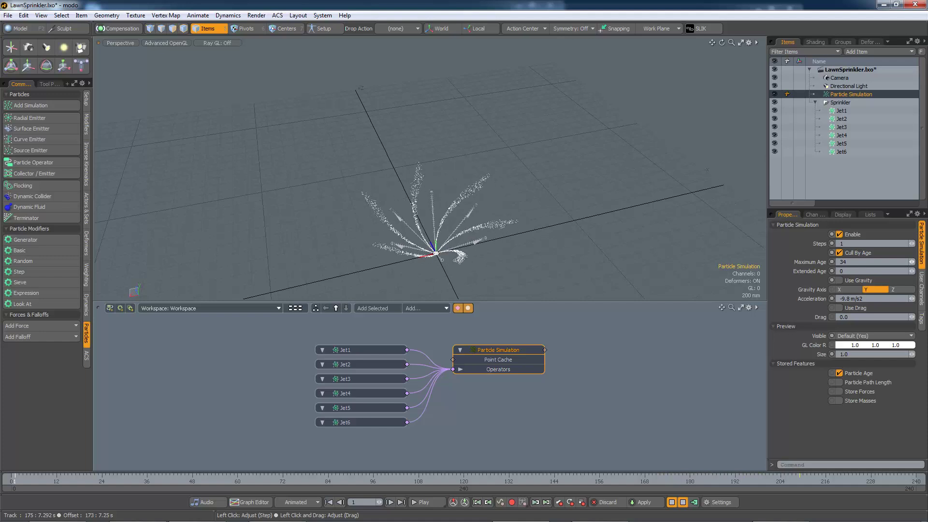
{"action": "left_click_drag", "start_coordinate": [898, 261], "coordinate": [910, 262]}
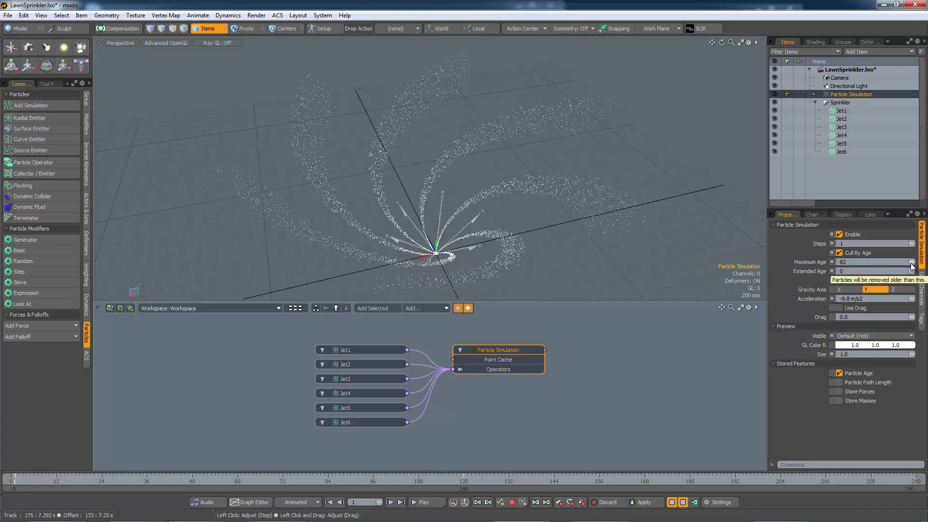
Set the particles' Extended Age to 35 and Maximum Age to 72
{"action": "left_click_drag", "start_coordinate": [915, 274], "coordinate": [915, 261]}
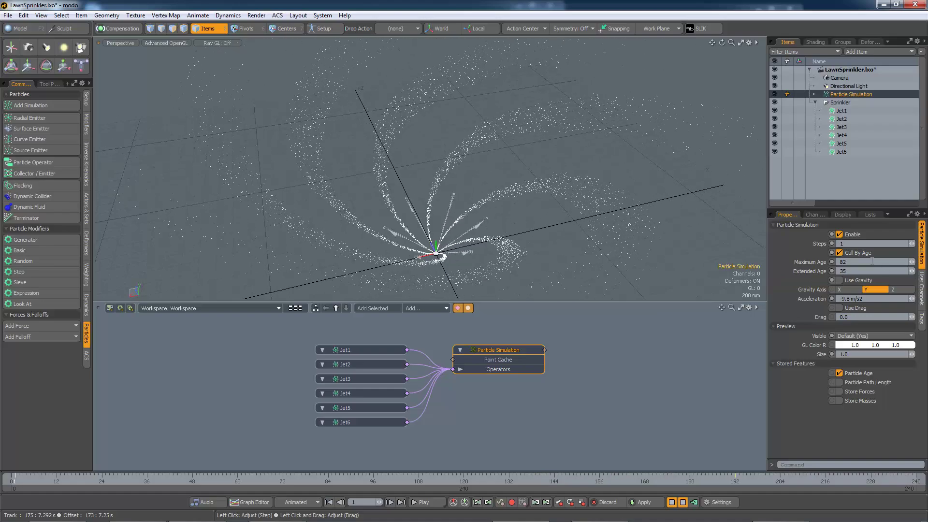
{"action": "left_click_drag", "start_coordinate": [909, 263], "coordinate": [909, 269]}
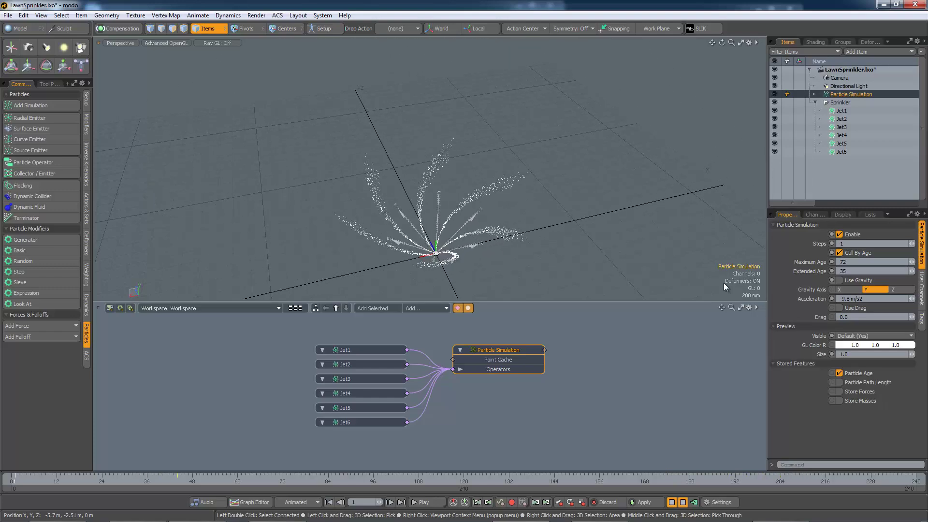
Clear the selection, then select the six Jet nodes plus the Particle Simulation node
{"action": "left_click", "coordinate": [620, 275]}
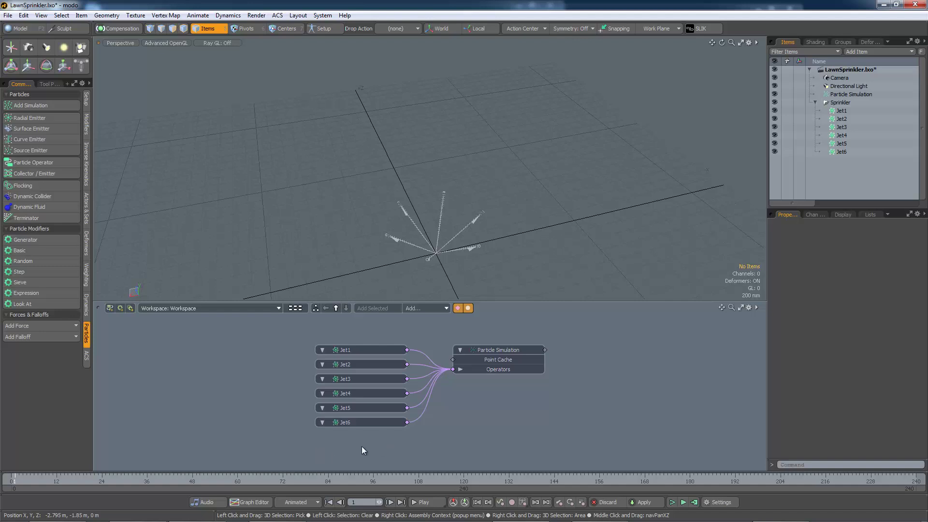
{"action": "left_click_drag", "start_coordinate": [361, 445], "coordinate": [364, 344]}
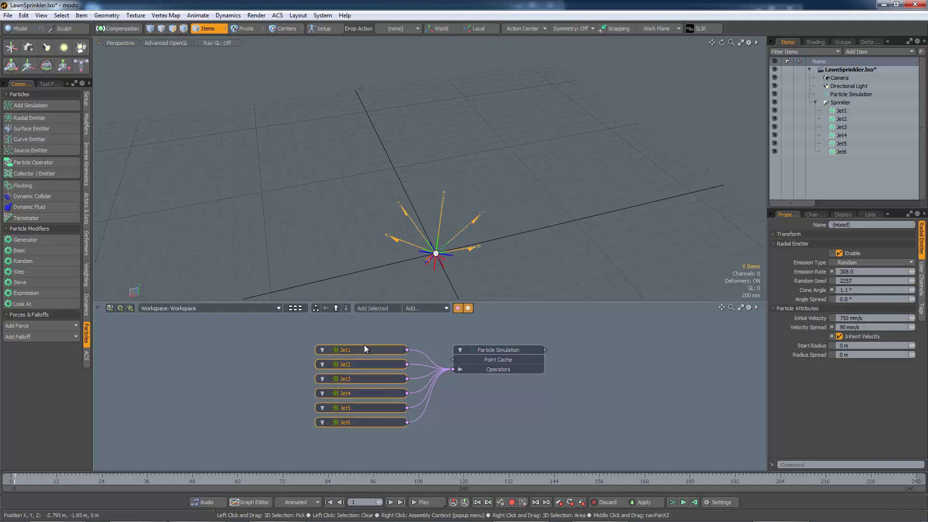
{"action": "left_click_drag", "start_coordinate": [492, 341], "coordinate": [500, 374], "text": "shift"}
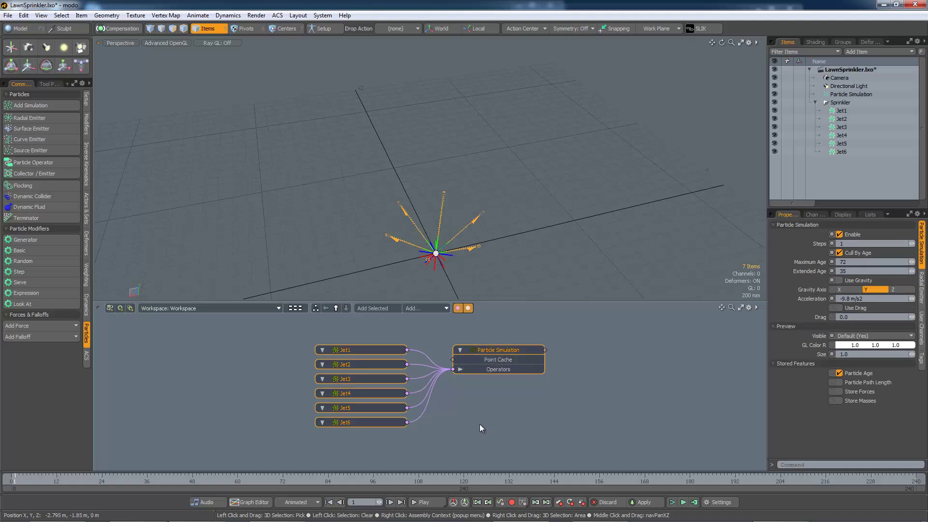
Select only the Particle Simulation node to show its properties
{"action": "left_click", "coordinate": [495, 406]}
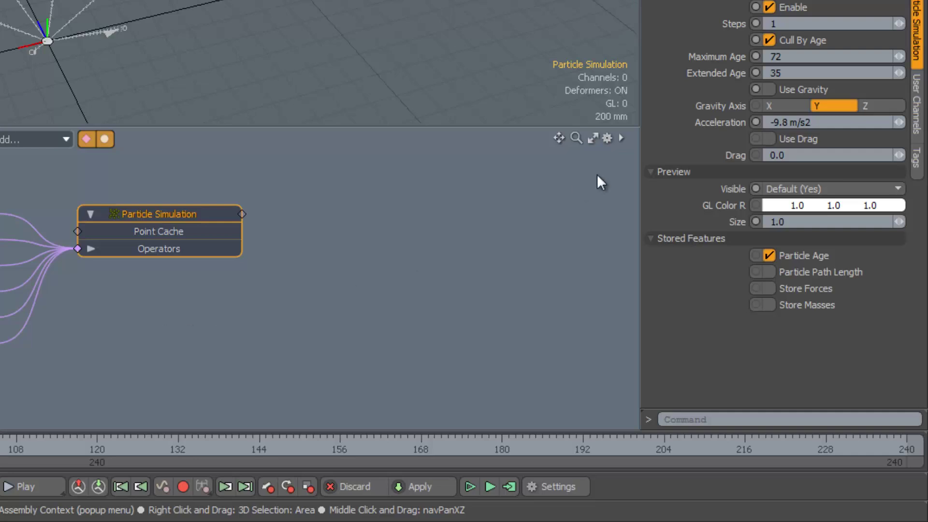
Enable Use Gravity (-9.8 m/s2 along Y) and play the simulation
{"action": "left_click", "coordinate": [770, 89]}
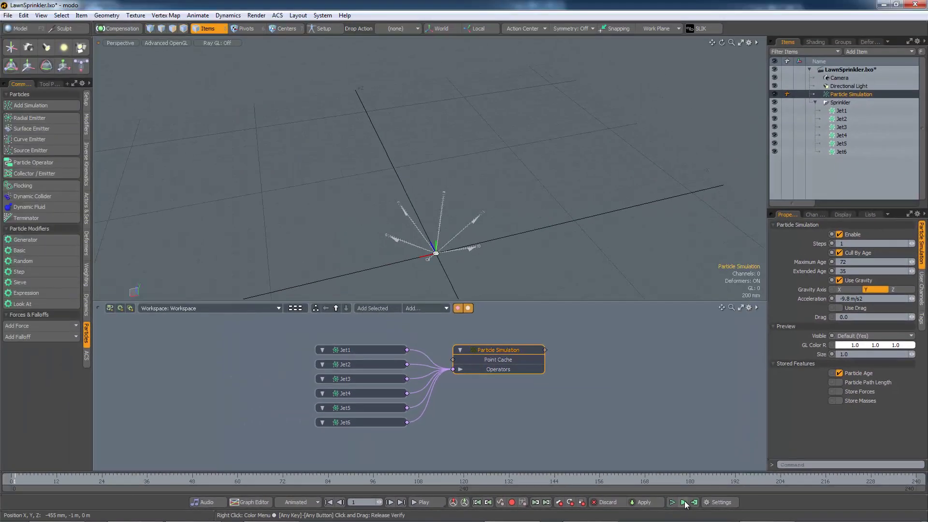
{"action": "left_click", "coordinate": [683, 502]}
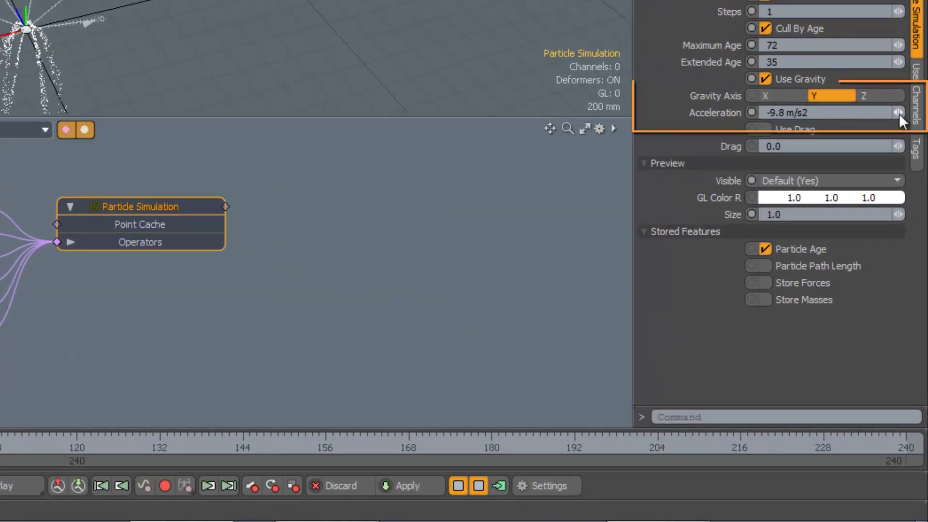
Weaken gravity acceleration to -220 mm/s2 and set Maximum Age to 40, orbiting to check the arc
{"action": "left_click_drag", "start_coordinate": [898, 112], "coordinate": [927, 113]}
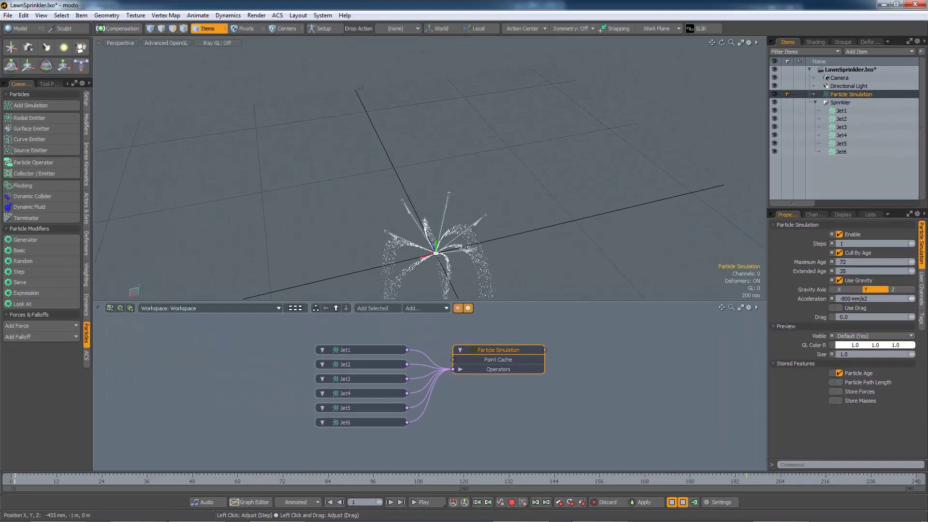
{"action": "left_click_drag", "start_coordinate": [911, 298], "coordinate": [916, 303]}
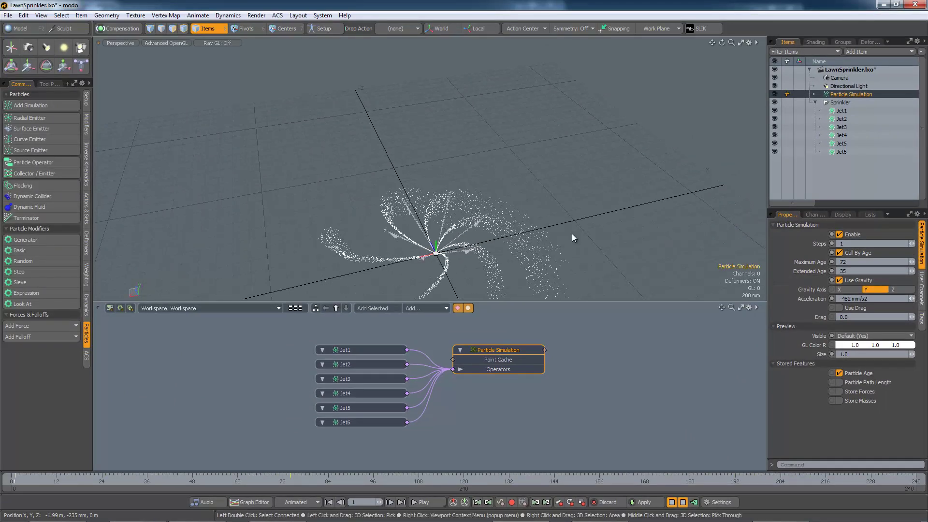
{"action": "left_click_drag", "start_coordinate": [459, 225], "coordinate": [534, 252], "text": "alt"}
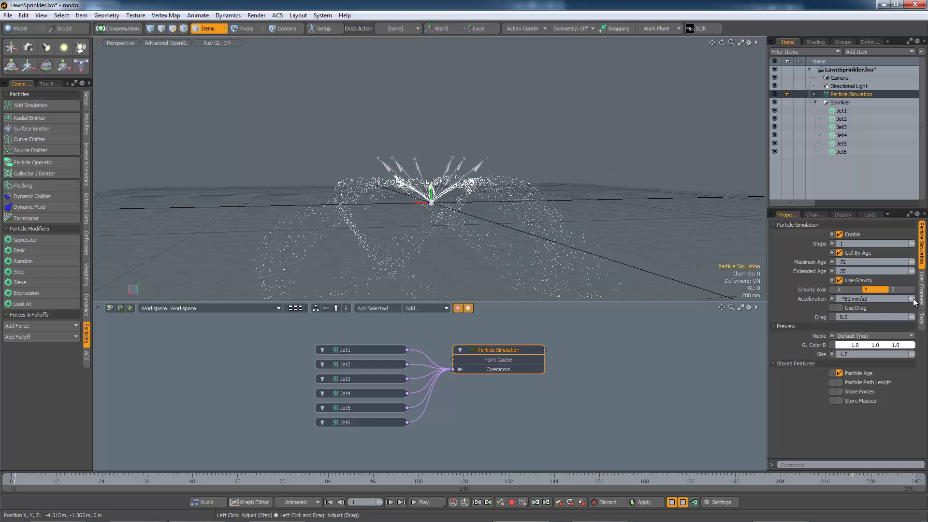
{"action": "left_click_drag", "start_coordinate": [912, 299], "coordinate": [914, 283]}
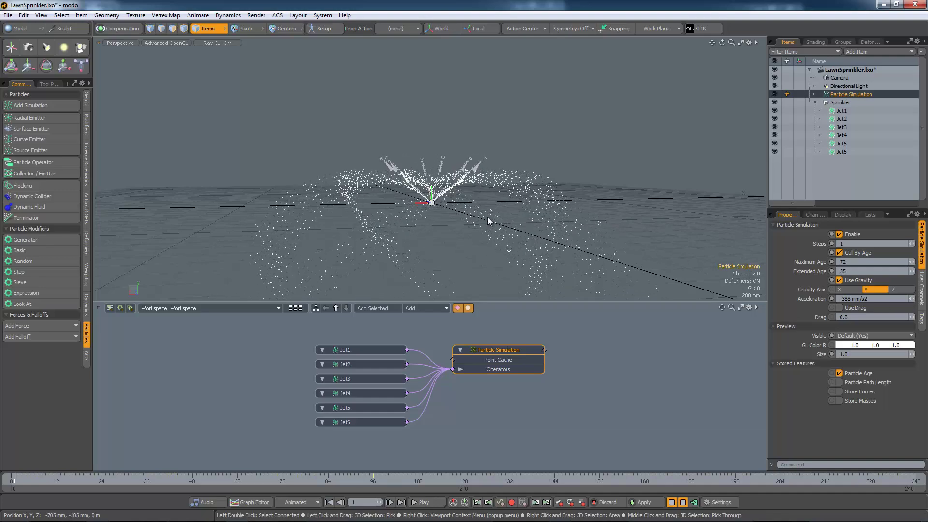
{"action": "key", "text": "alt"}
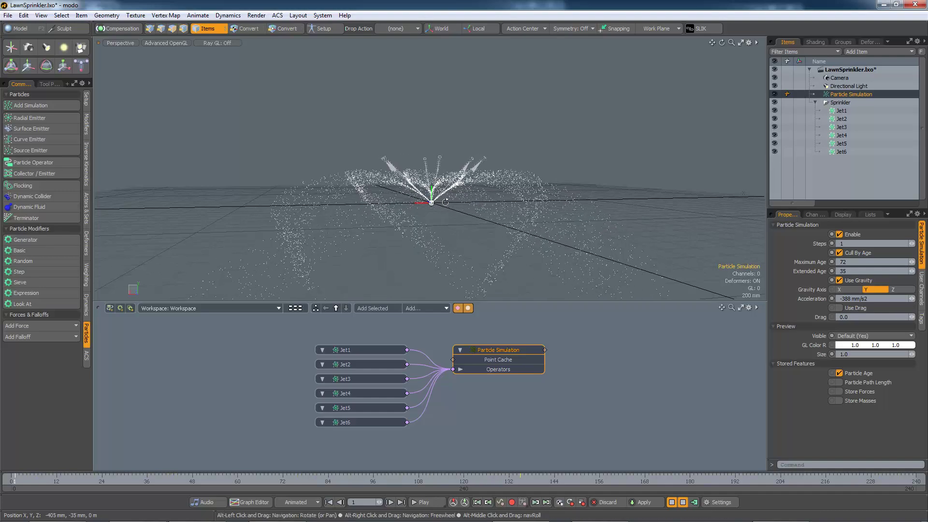
{"action": "left_click_drag", "start_coordinate": [445, 202], "coordinate": [447, 256], "text": "alt"}
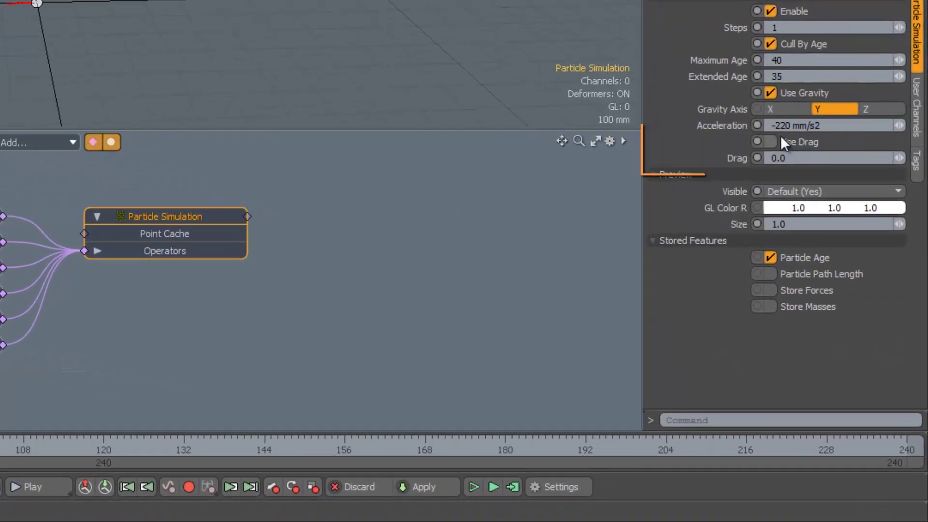
Enable Use Drag, play the simulation, and set Drag to 1.0
{"action": "left_click", "coordinate": [770, 140]}
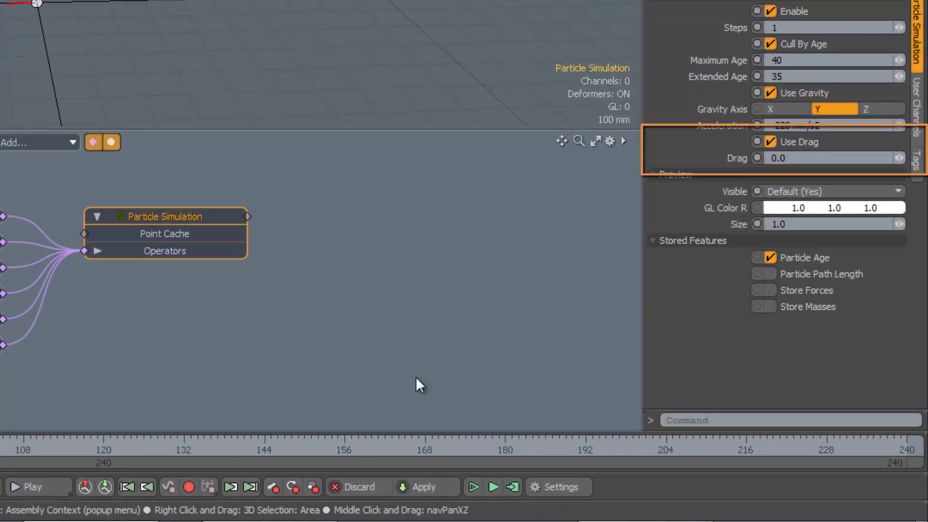
{"action": "left_click", "coordinate": [495, 486]}
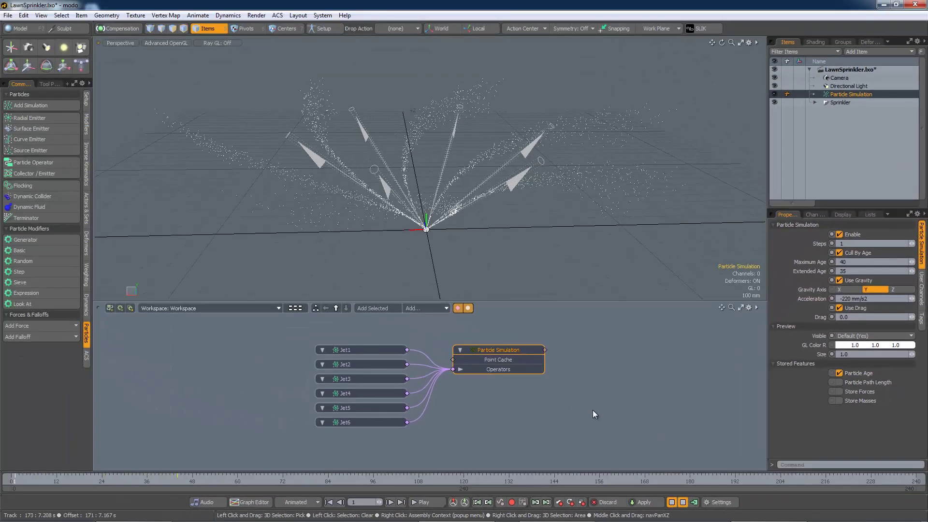
{"action": "left_click", "coordinate": [841, 317]}
{"action": "type", "text": "1"}
{"action": "key", "text": "Tab"}
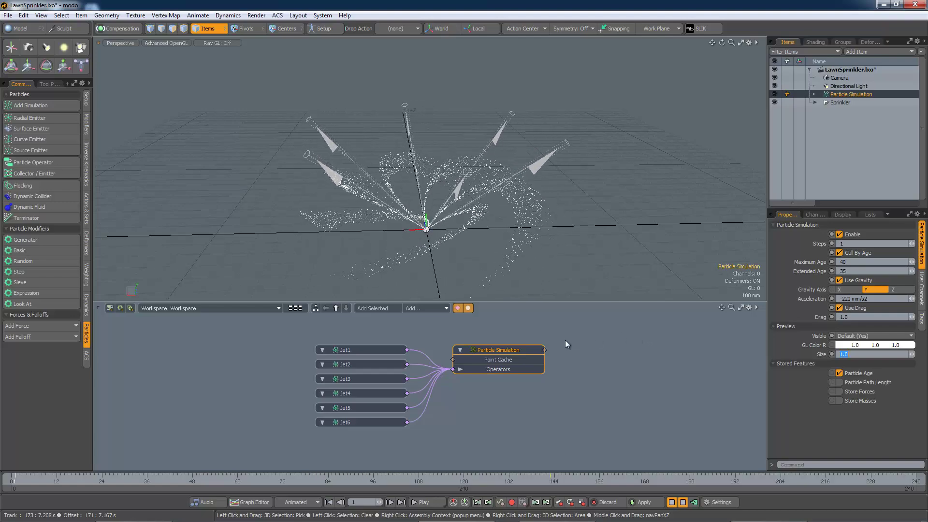
Select Jet1–Jet6, raise their Initial Velocity to 1.32 m/s, then deselect them
{"action": "left_click", "coordinate": [373, 334]}
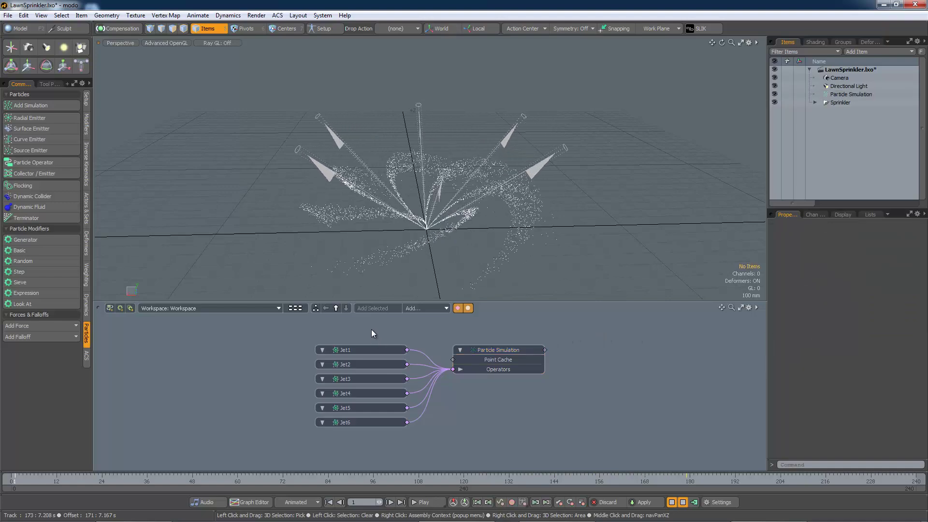
{"action": "left_click", "coordinate": [371, 364]}
{"action": "left_click", "coordinate": [370, 408], "text": "shift"}
{"action": "left_click", "coordinate": [368, 393], "text": "shift"}
{"action": "left_click", "coordinate": [366, 350], "text": "shift"}
{"action": "left_click", "coordinate": [366, 379], "text": "shift"}
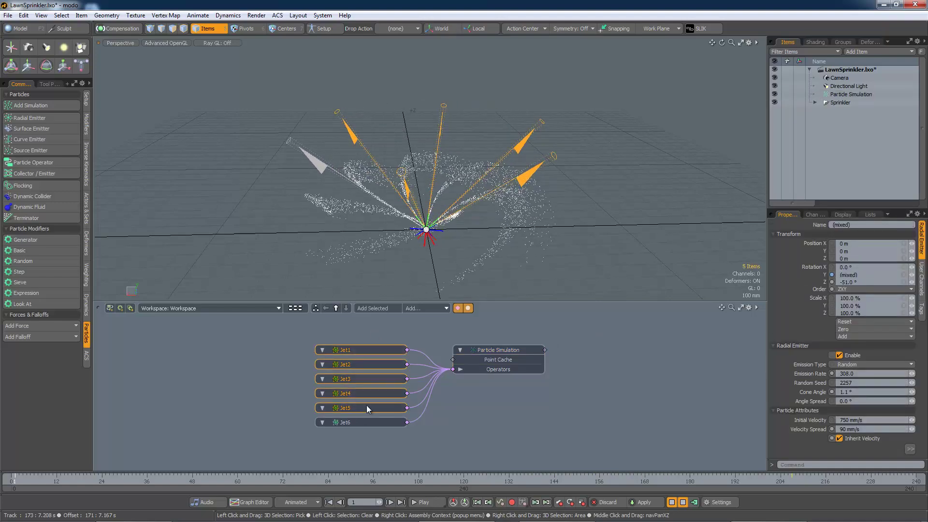
{"action": "left_click", "coordinate": [367, 423], "text": "shift"}
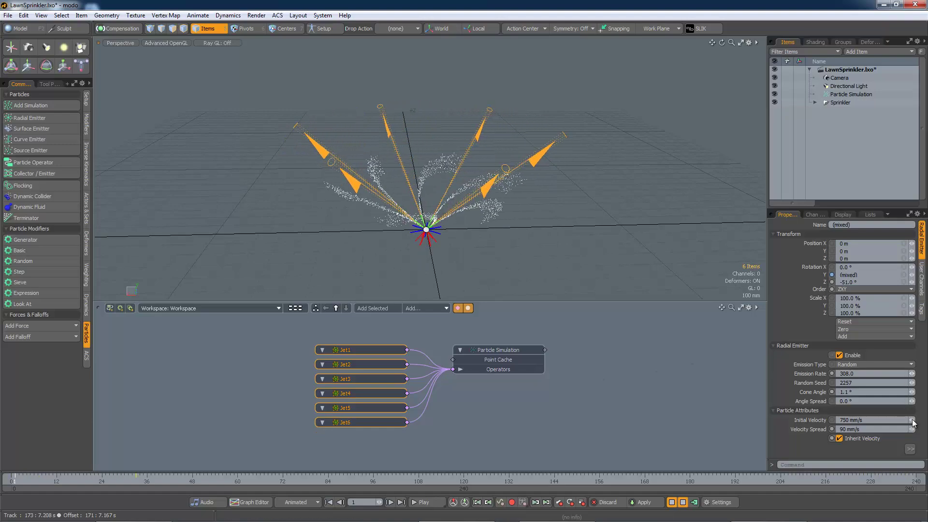
{"action": "left_click_drag", "start_coordinate": [870, 420], "coordinate": [904, 420]}
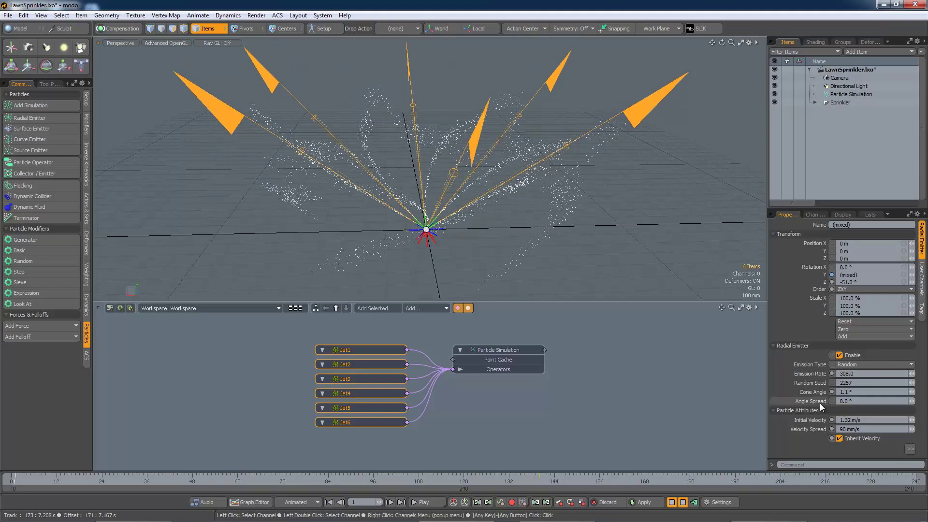
{"action": "left_click", "coordinate": [634, 371]}
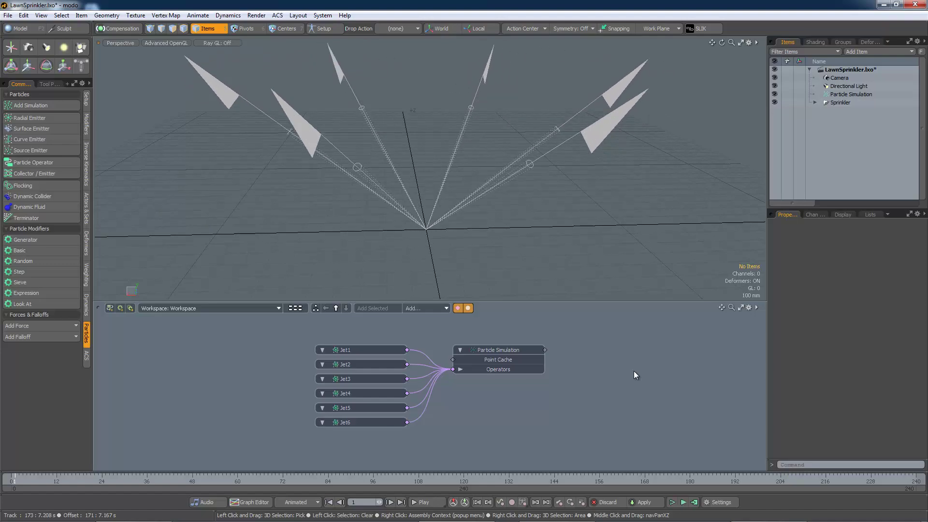
Select the Particle Simulation item in the TwoSystems.lxo scene to show its Preview properties
{"action": "left_click", "coordinate": [498, 350]}
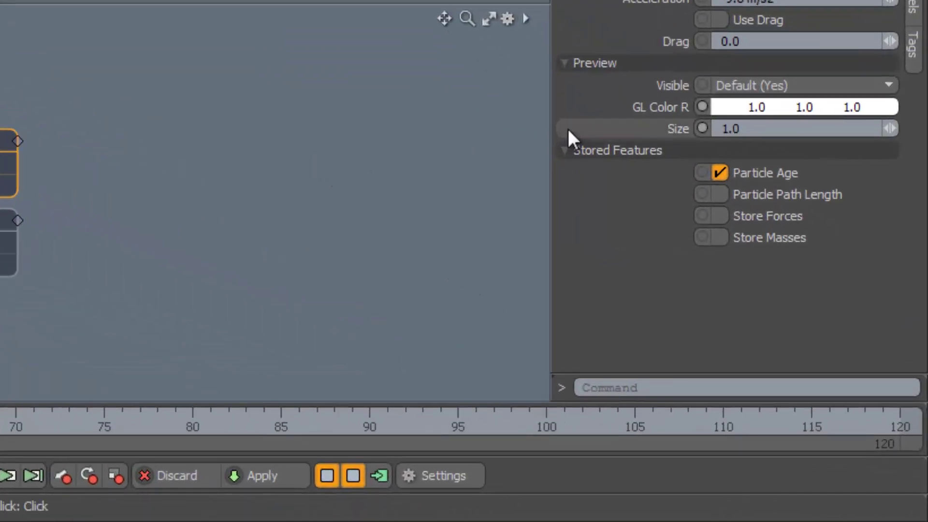
Make Particle Simulation's preview cyan (red 0.0) and Particle Simulation (2)'s yellow (blue 0.0)
{"action": "left_click_drag", "start_coordinate": [648, 87], "coordinate": [752, 63]}
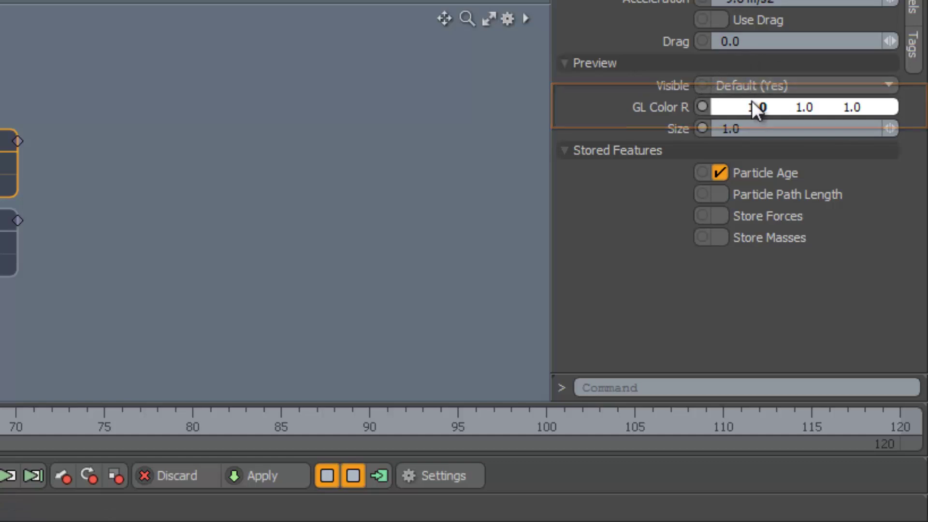
{"action": "mouse_move", "coordinate": [758, 109]}
{"action": "left_mouse_down"}
{"action": "mouse_move", "coordinate": [781, 112]}
{"action": "mouse_move", "coordinate": [754, 111]}
{"action": "left_mouse_up"}
{"action": "left_click_drag", "start_coordinate": [824, 256], "coordinate": [793, 255]}
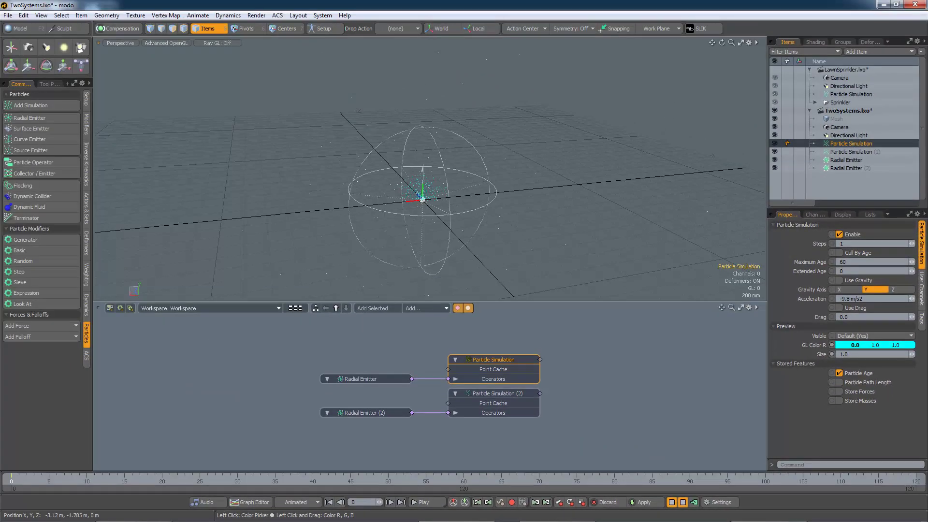
{"action": "left_click_drag", "start_coordinate": [839, 349], "coordinate": [839, 349]}
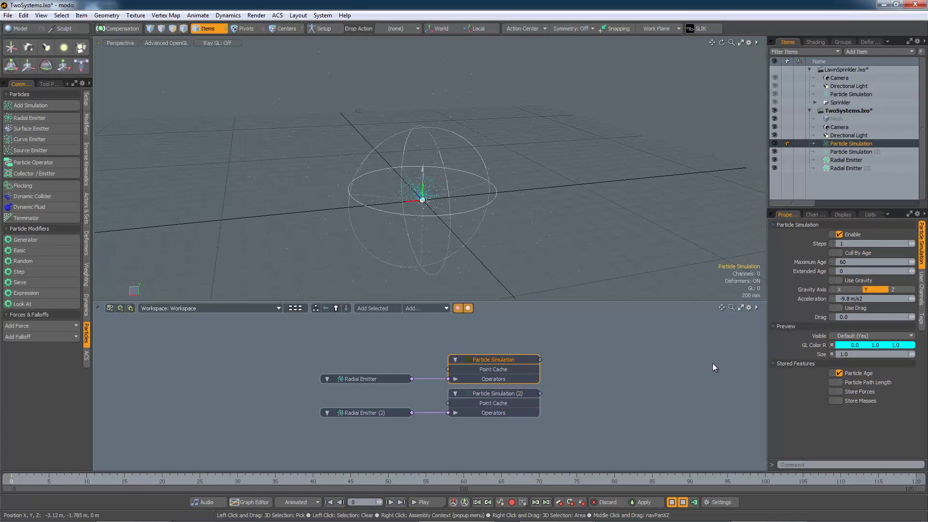
{"action": "left_click", "coordinate": [502, 397]}
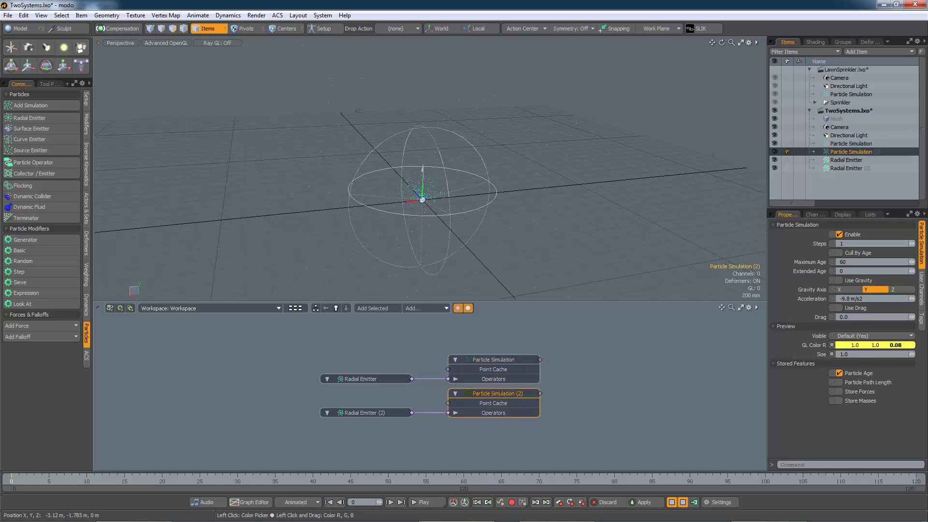
{"action": "left_click_drag", "start_coordinate": [898, 348], "coordinate": [882, 348]}
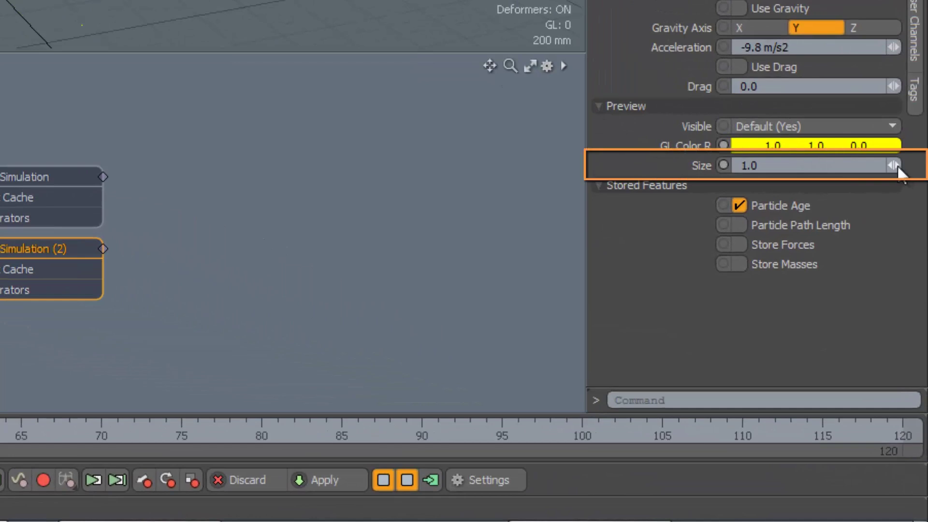
Enlarge Particle Simulation (2)'s preview particle Size to about 2.72, then select Particle Simulation
{"action": "mouse_move", "coordinate": [900, 169]}
{"action": "left_mouse_down"}
{"action": "mouse_move", "coordinate": [923, 169]}
{"action": "mouse_move", "coordinate": [915, 165]}
{"action": "left_mouse_up"}
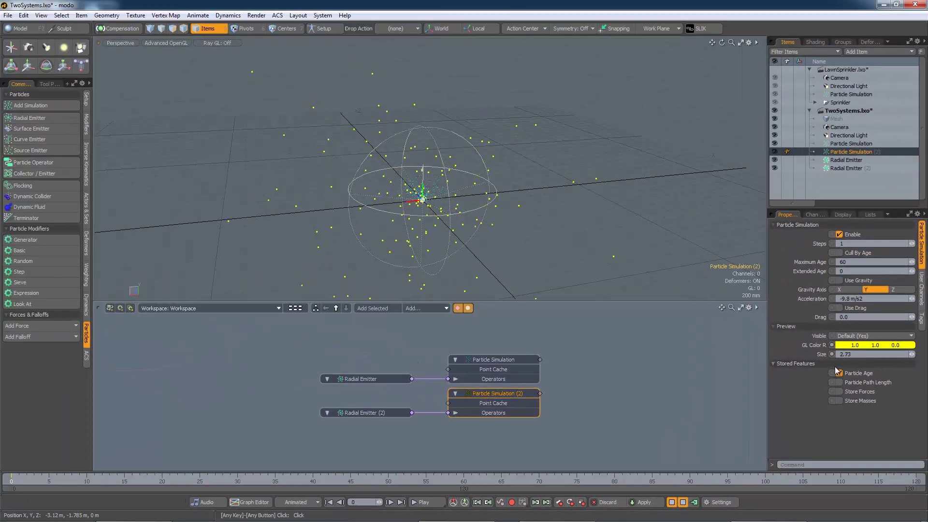
{"action": "left_click", "coordinate": [503, 361]}
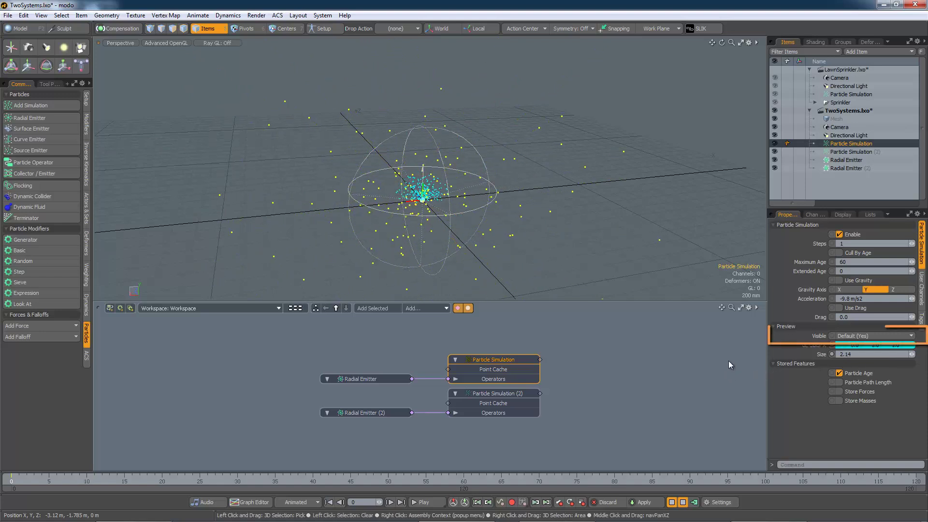
Toggle the first simulation's preview Visible to No, then back to Yes
{"action": "left_click", "coordinate": [863, 335]}
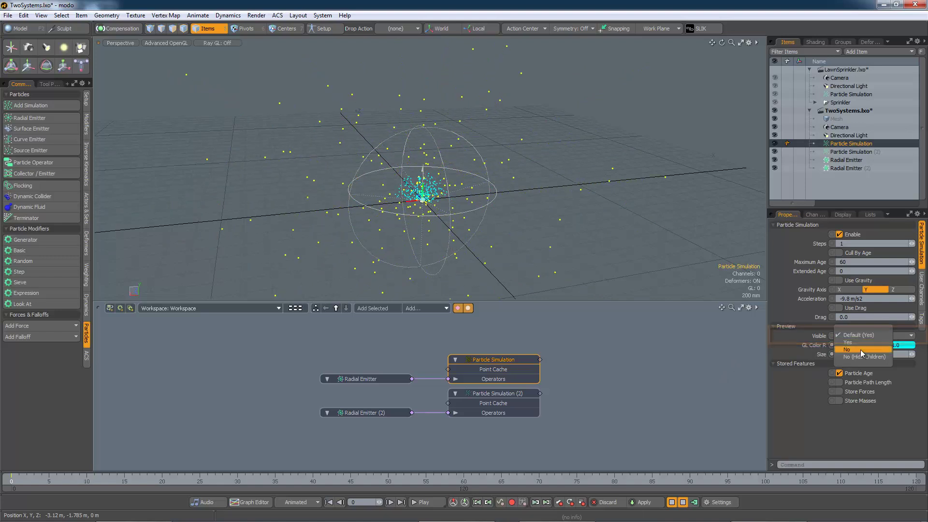
{"action": "left_click", "coordinate": [862, 354]}
{"action": "left_click", "coordinate": [865, 336]}
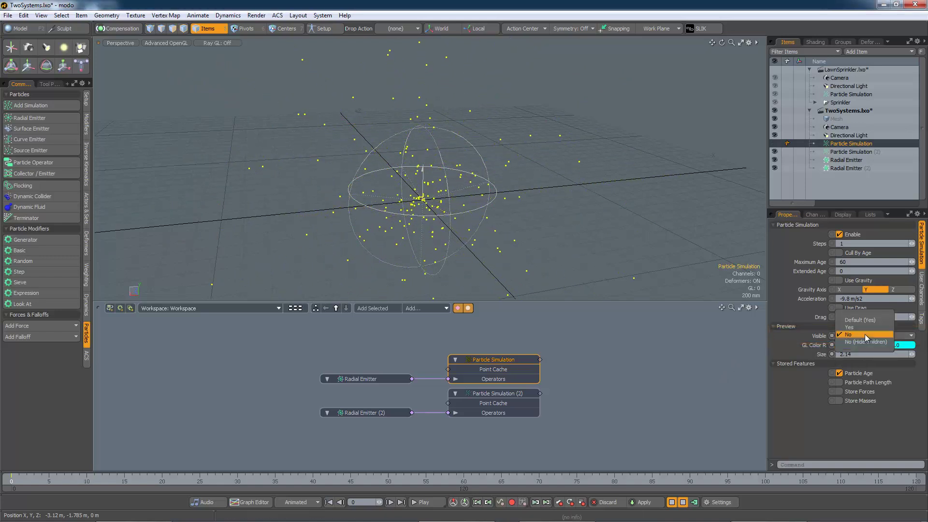
{"action": "left_click", "coordinate": [863, 328]}
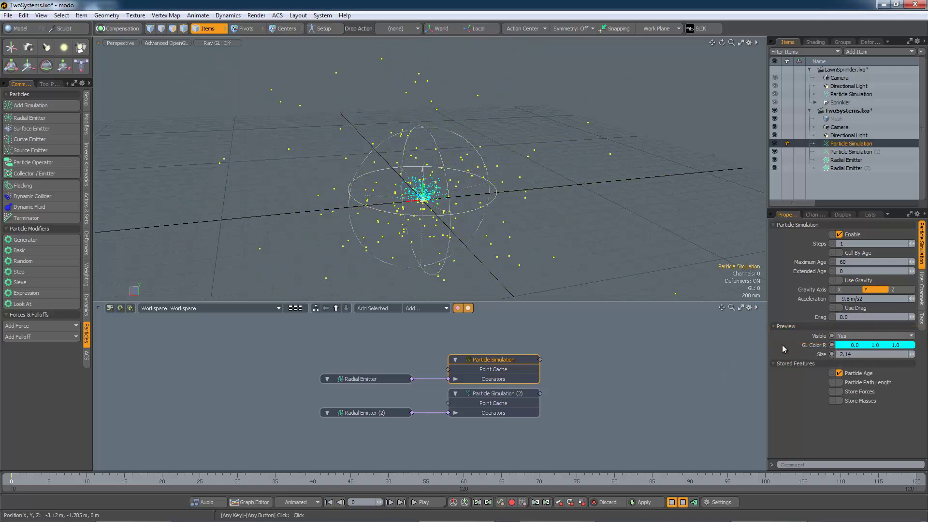
On Particle Simulation (2), set preview Visible to No, then back to Yes
{"action": "left_click", "coordinate": [511, 393]}
{"action": "left_click", "coordinate": [862, 336]}
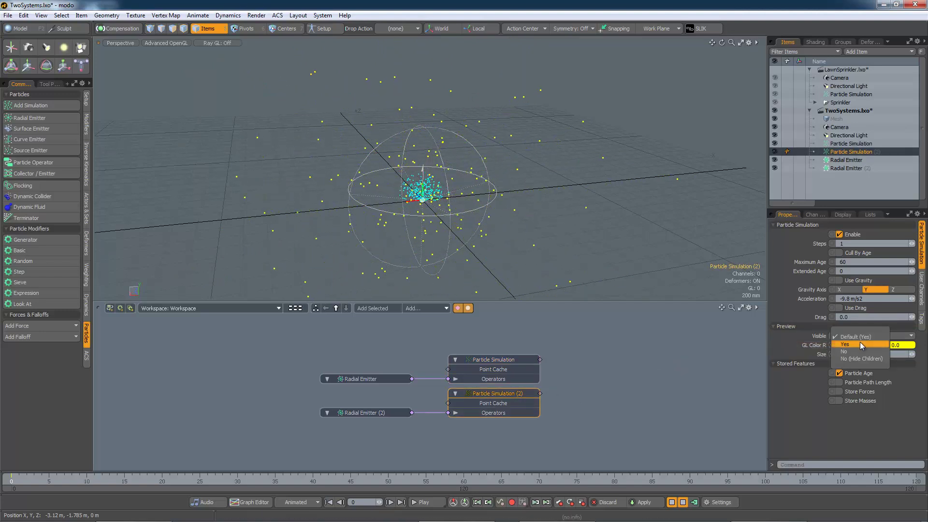
{"action": "left_click", "coordinate": [859, 354]}
{"action": "left_click", "coordinate": [866, 336]}
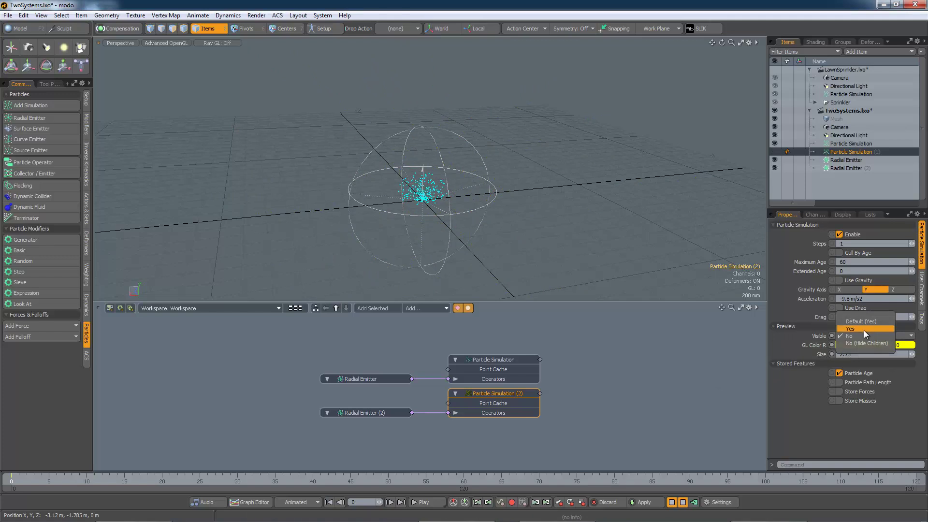
{"action": "left_click", "coordinate": [863, 329]}
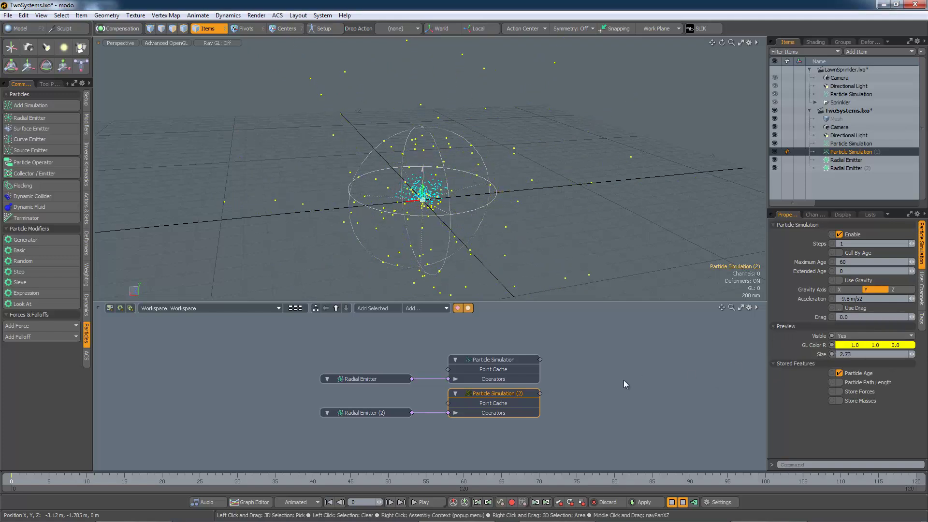